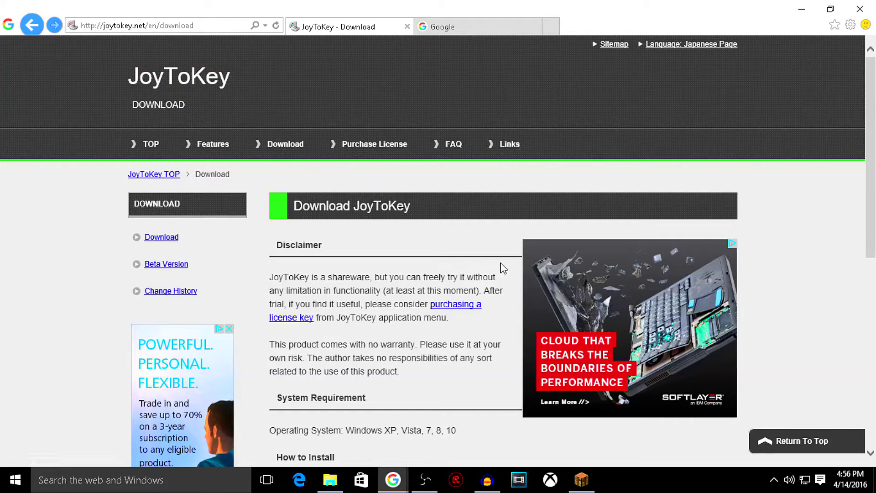
# Scroll joytokey.net down to the download links, then bring up the MinecraftCon folder in File Explorer.
pyautogui.scroll(-4, 510, 282)
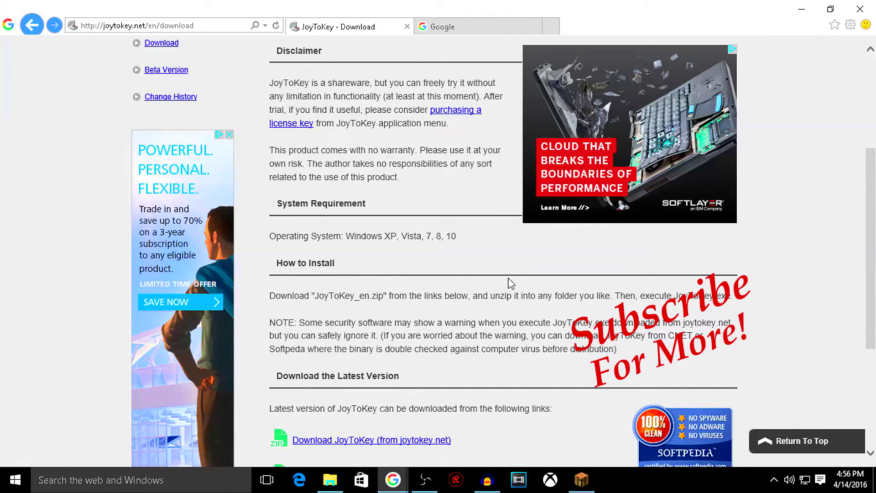
pyautogui.scroll(3, 511, 283)
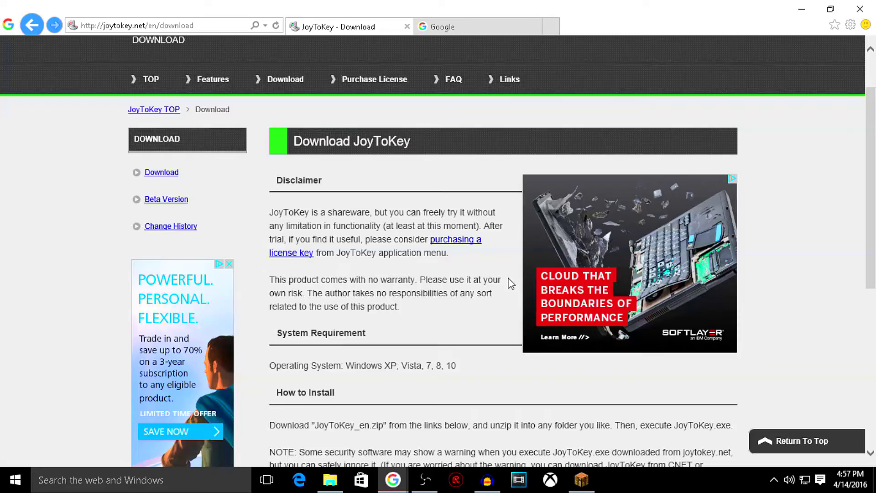
pyautogui.scroll(-6, 510, 283)
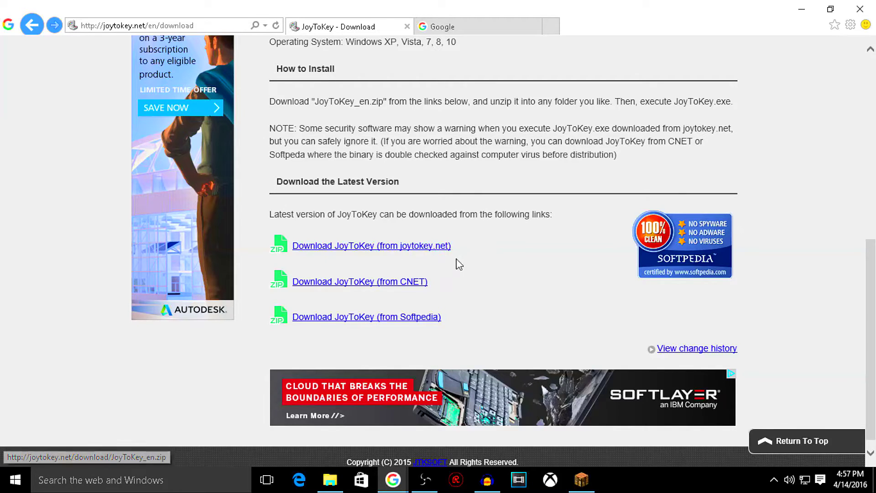
pyautogui.click(330, 479)
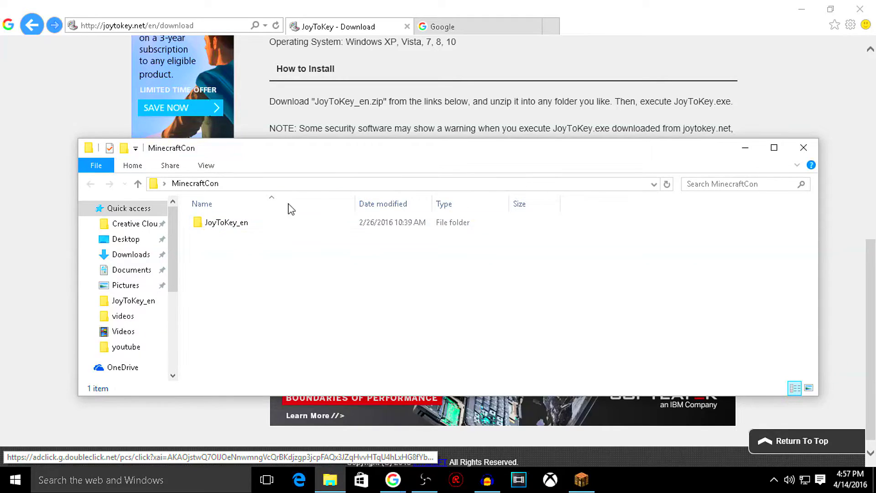
# Move Explorer right and open JoyToKey_en, showing its seven files including Minecraft.cfg.
pyautogui.moveTo(347, 152); pyautogui.dragTo(436, 143)
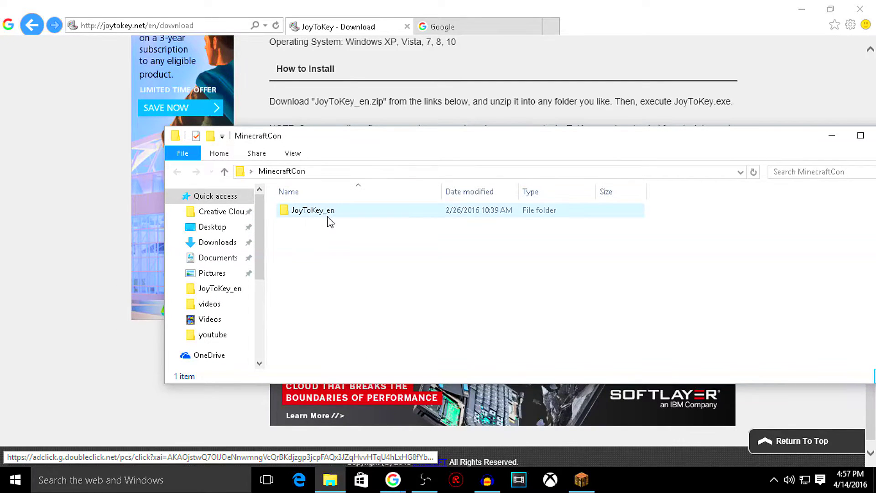
pyautogui.doubleClick(284, 215)
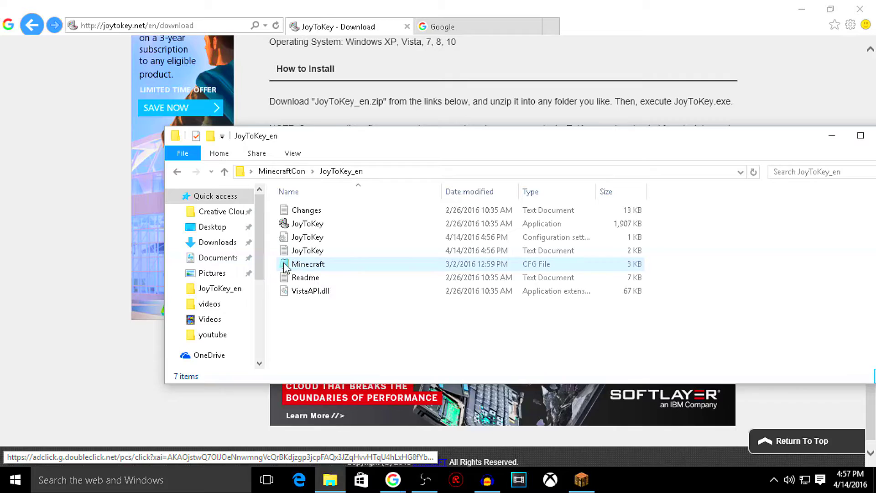
pyautogui.moveTo(285, 268)
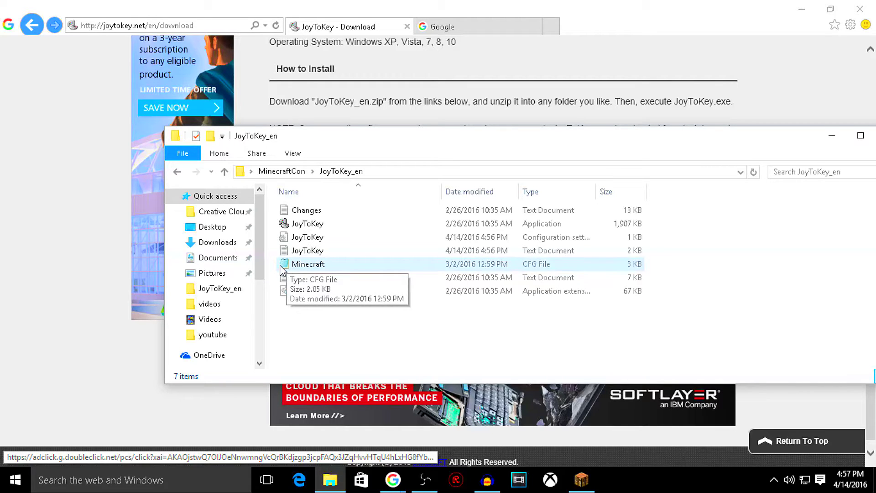
pyautogui.doubleClick(285, 267)
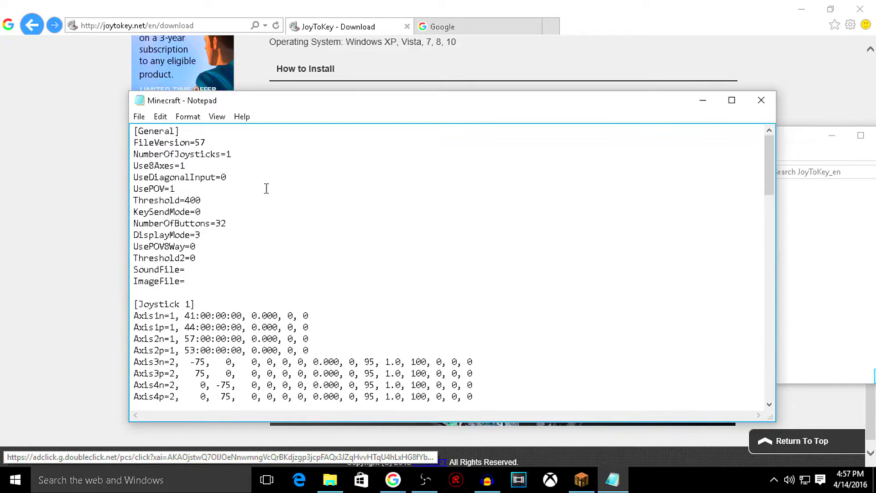
pyautogui.scroll(-20, 507, 372)
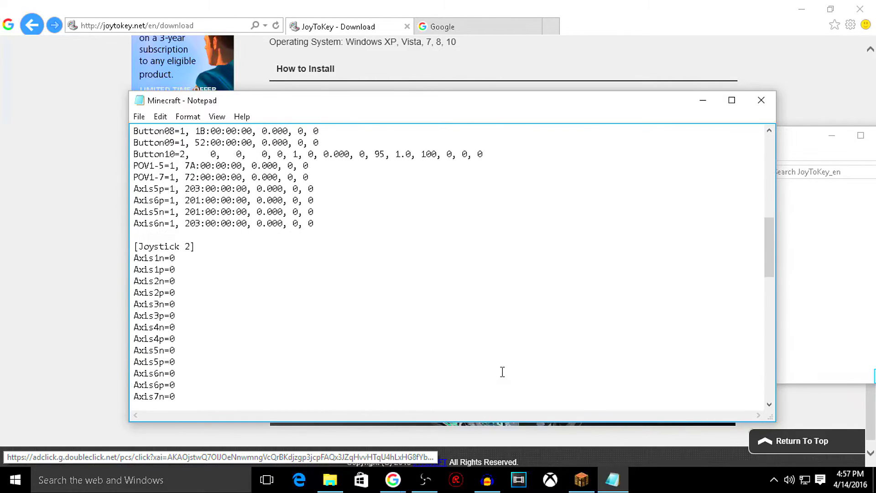
pyautogui.scroll(20, 499, 372)
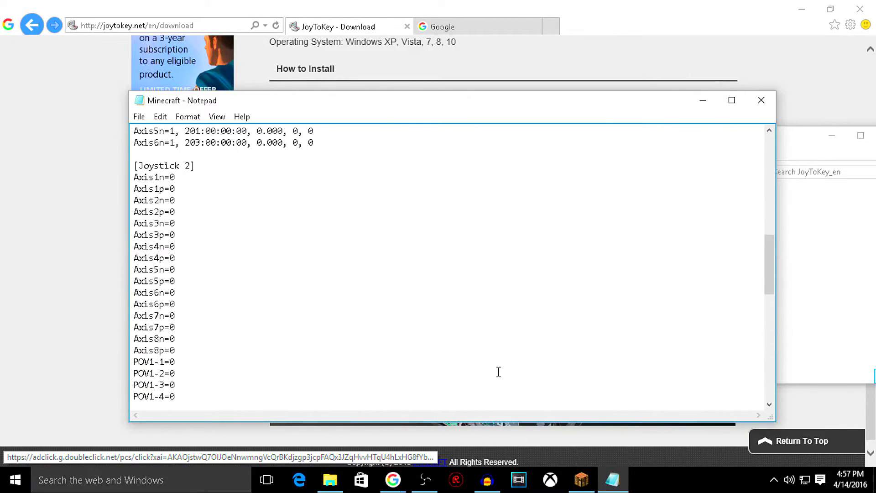
pyautogui.scroll(1, 487, 364)
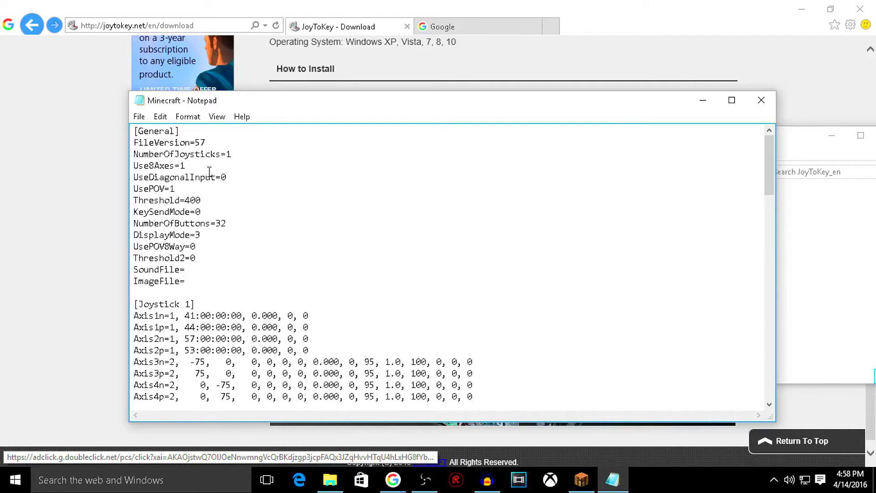
pyautogui.scroll(-6, 176, 179)
pyautogui.scroll(-20, 176, 179)
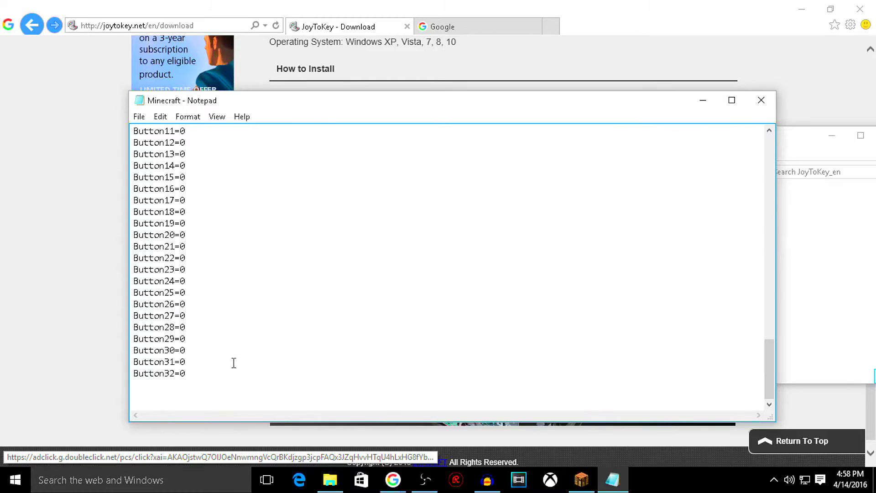
pyautogui.scroll(20, 233, 362)
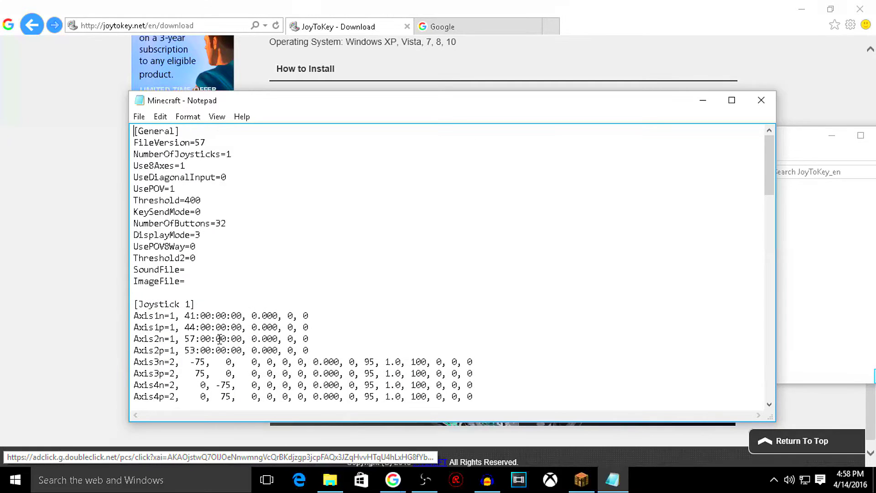
# Close Minecraft.cfg, launch JoyToKey.exe on the Minecraft profile, close it, and move Explorer back left.
pyautogui.click(757, 100)
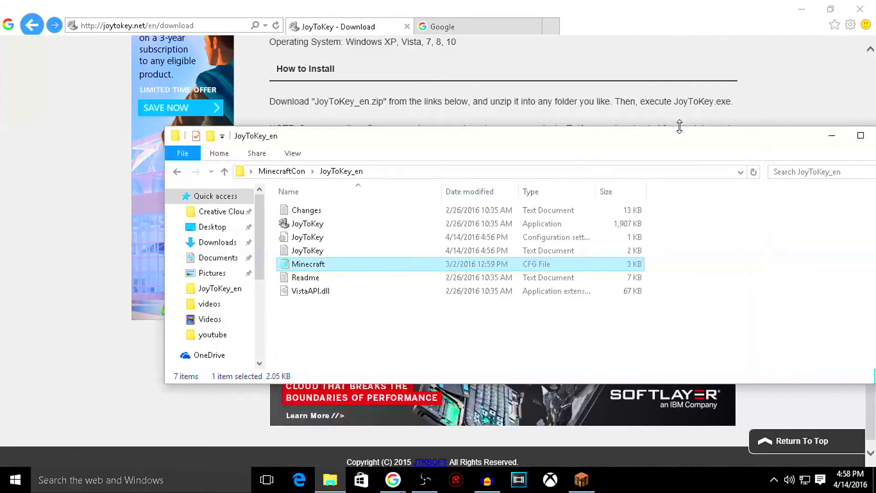
pyautogui.doubleClick(284, 226)
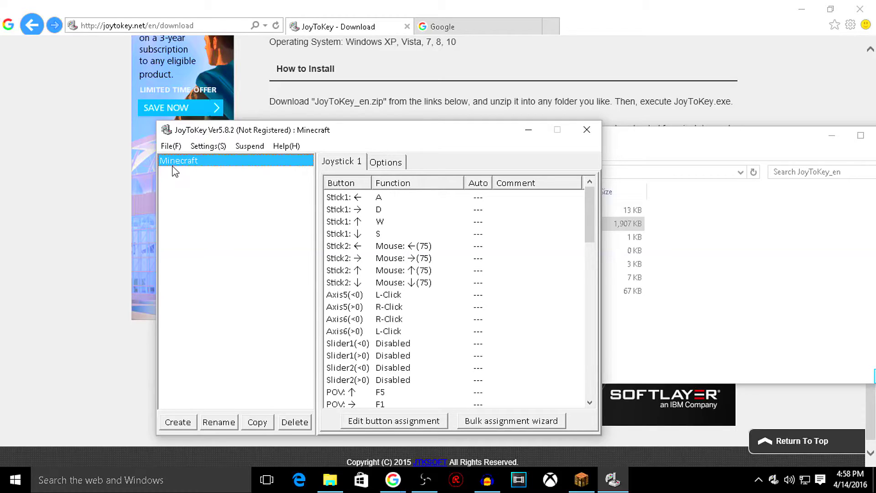
pyautogui.click(657, 140)
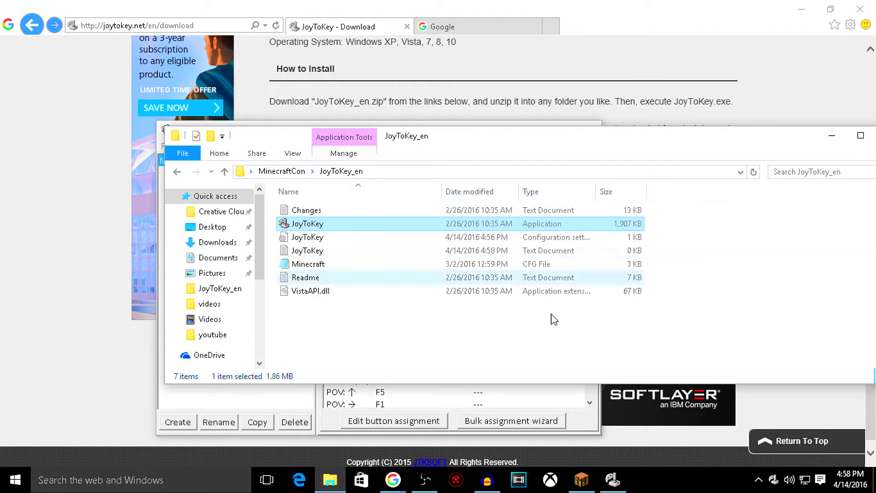
pyautogui.click(566, 404)
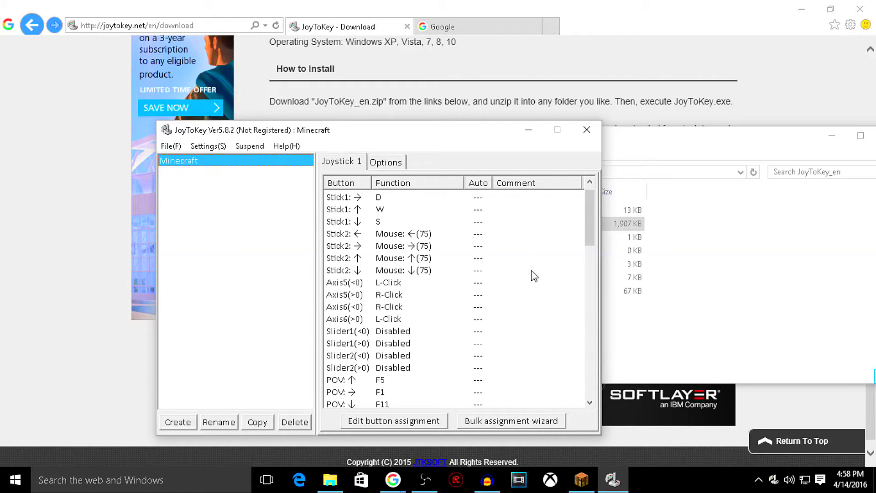
pyautogui.click(586, 132)
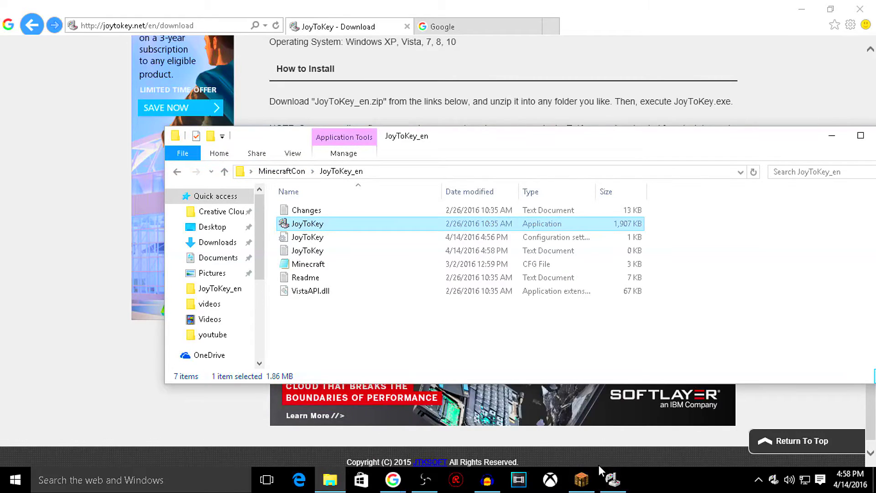
pyautogui.moveTo(765, 137); pyautogui.dragTo(678, 141)
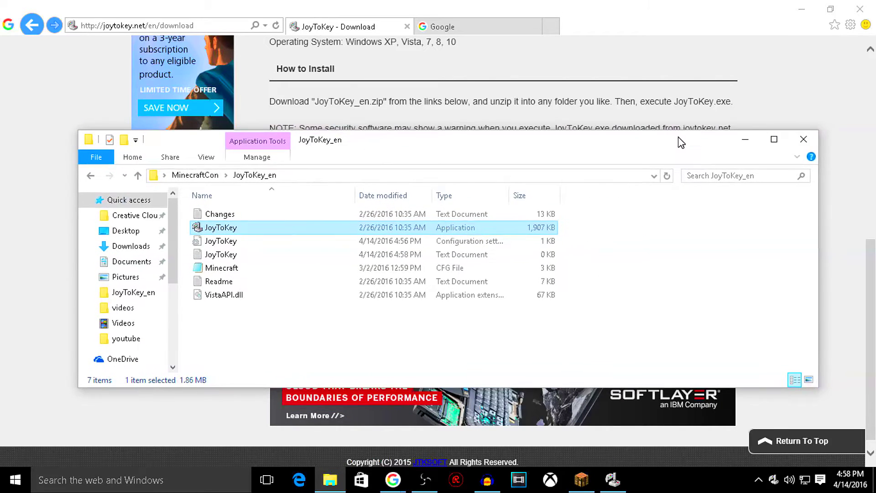
# Close the folder window and bring Minecraft to the front, resuming the paused game via Back to Game.
pyautogui.click(803, 139)
pyautogui.click(581, 478)
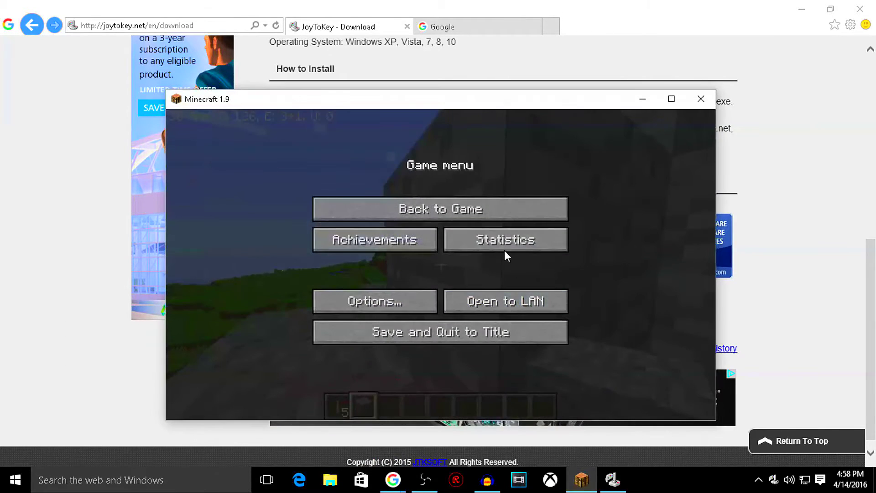
pyautogui.click(483, 209)
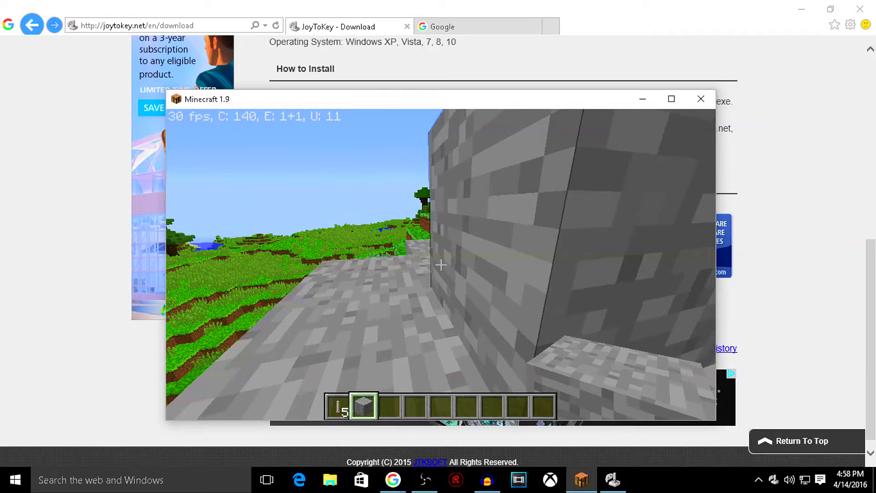
pyautogui.press('Escape')
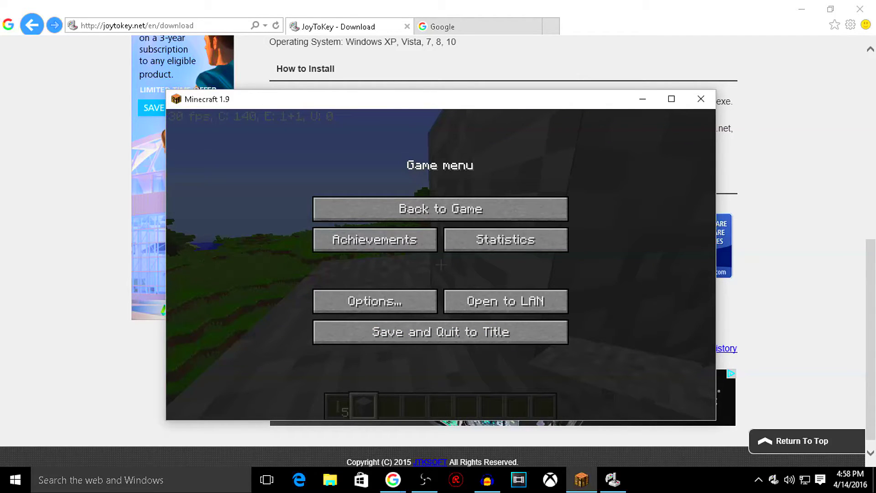
pyautogui.click(424, 479)
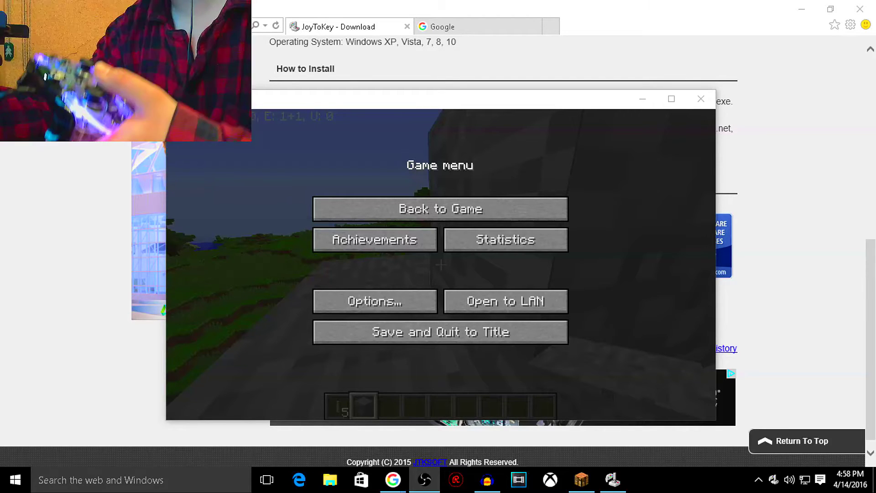
pyautogui.click(474, 210)
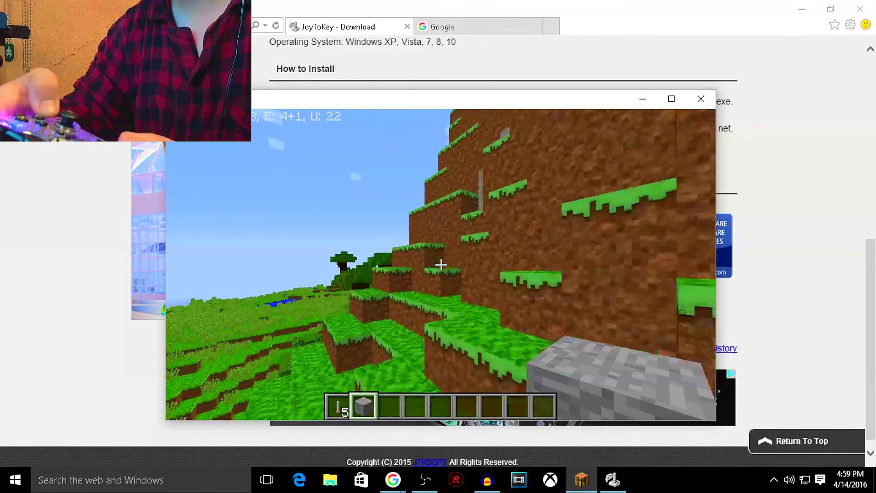
# Open and close the creative inventory, then drop the stone block from the hotbar.
pyautogui.press('e')
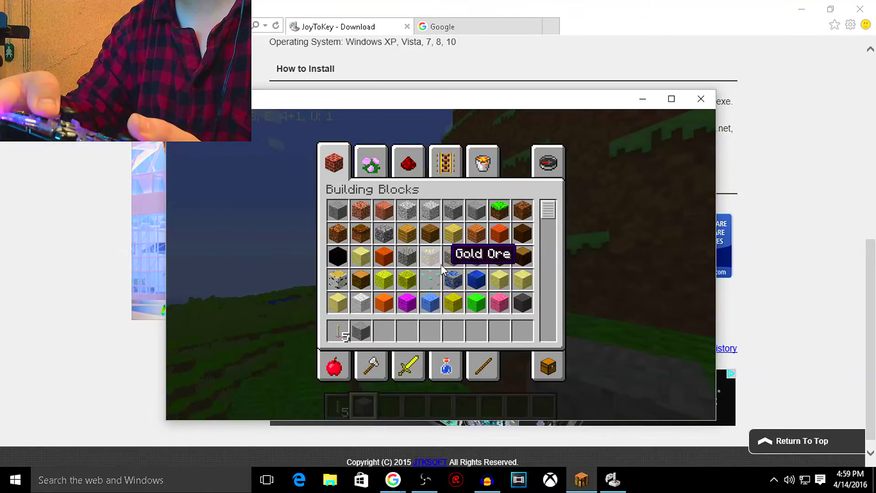
pyautogui.press('e')
pyautogui.press('q')
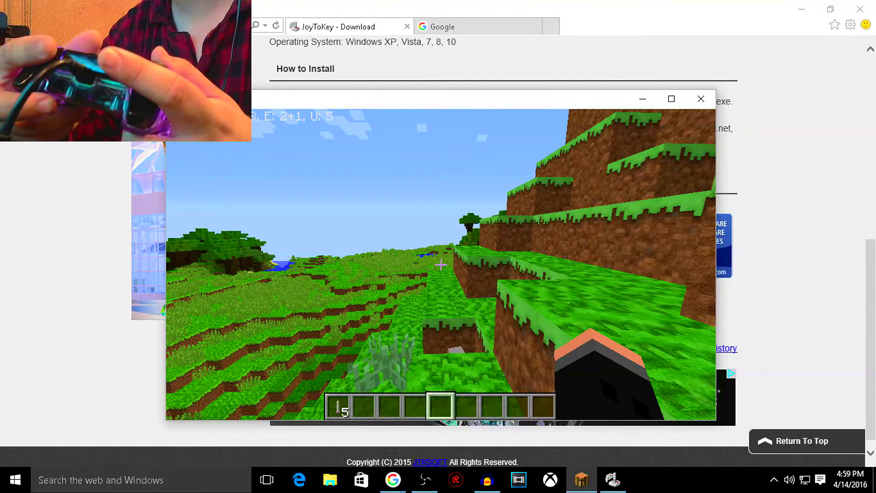
pyautogui.scroll(-3, 440, 265)
pyautogui.scroll(7, 441, 264)
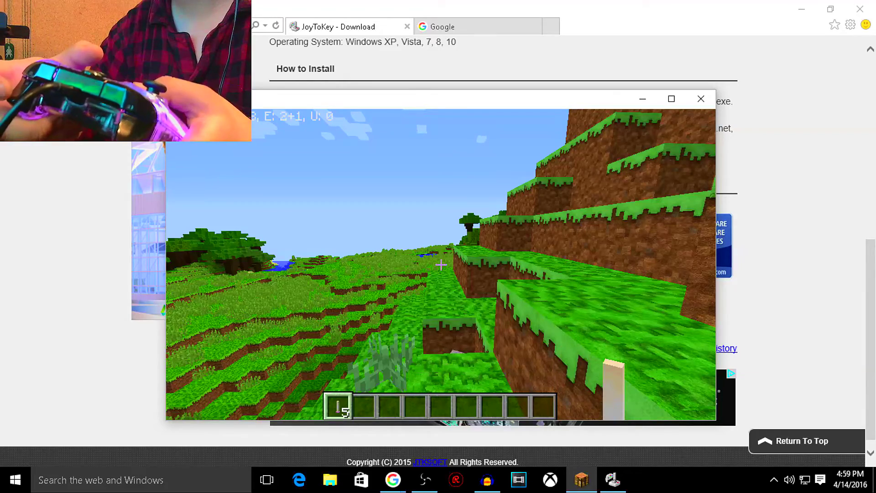
# Cycle the camera through third-person back, front-facing, and first-person views with F5.
pyautogui.press('F5')
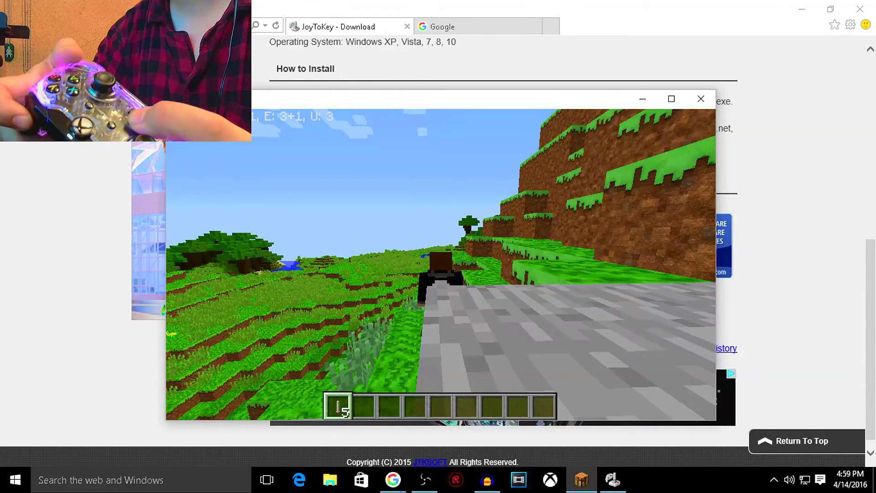
pyautogui.press('F5')
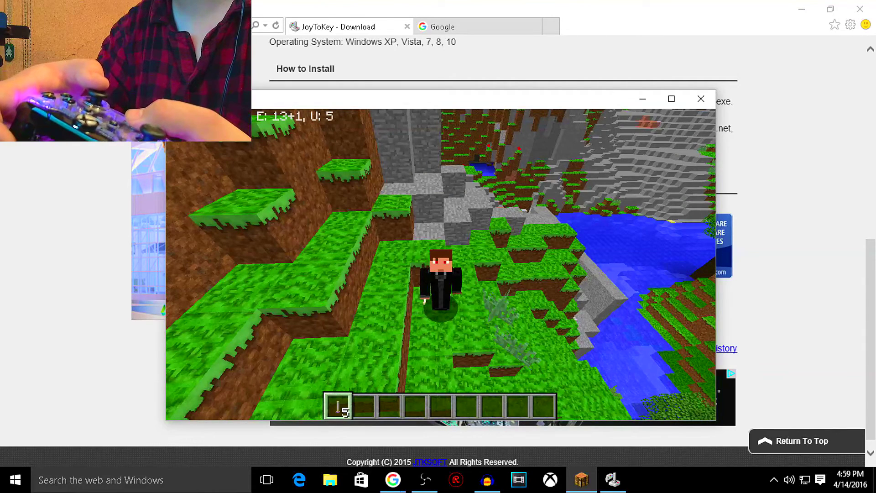
pyautogui.press('F5')
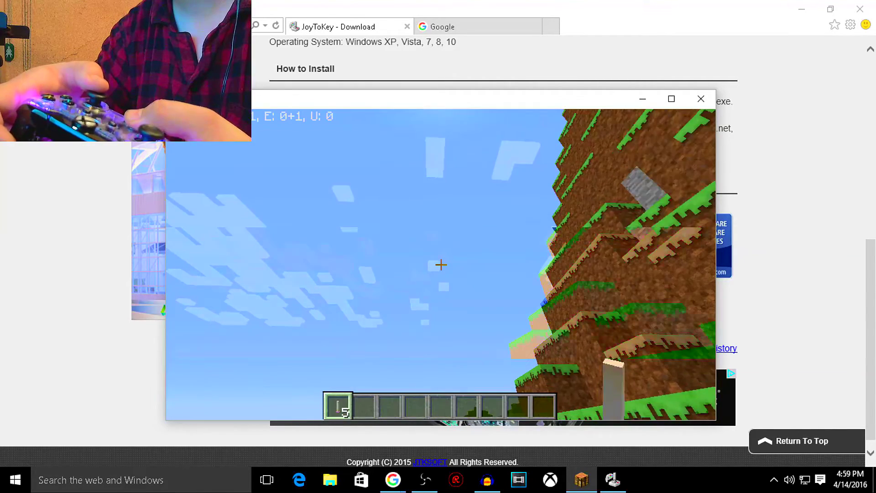
# Toggle the HUD off and back on with F1, then show the F3 debug overlay.
pyautogui.press('F1')
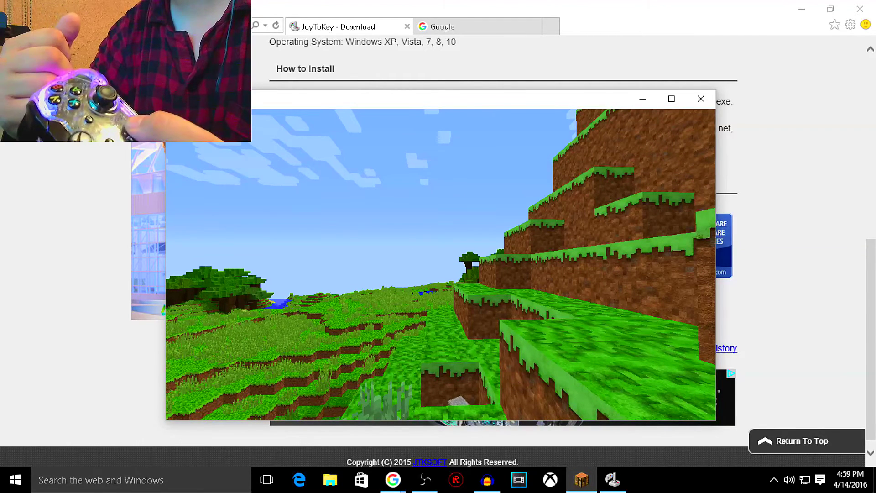
pyautogui.press('F1')
pyautogui.press('F1')
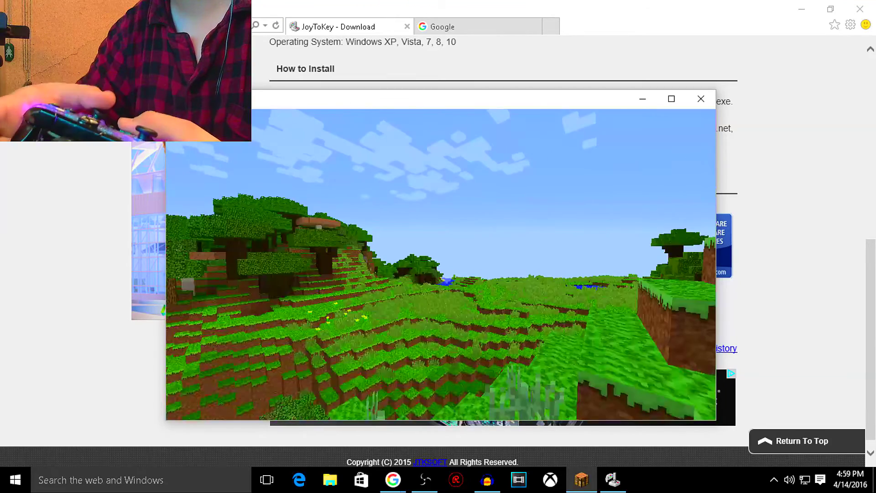
pyautogui.press('F1')
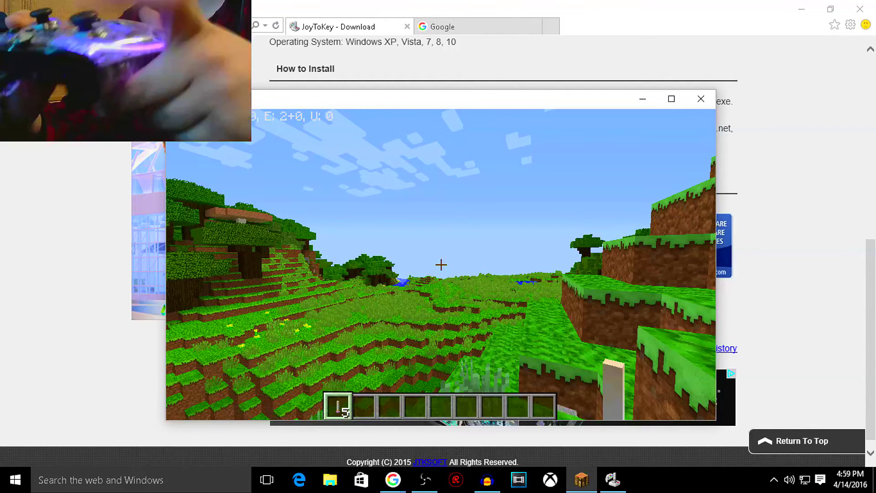
pyautogui.press('F3')
pyautogui.press('F3')
pyautogui.press('F3')
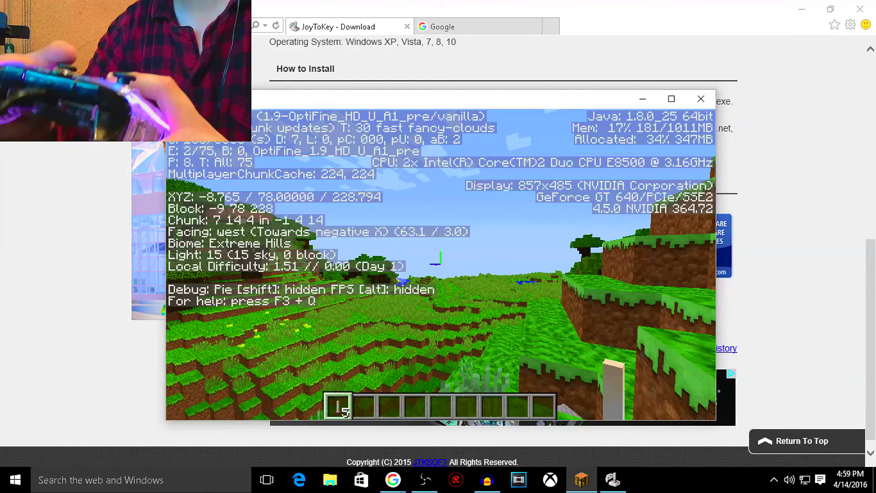
# Turn off the F3 debug overlay, then pause and resume the game with Esc.
pyautogui.moveTo(440, 264)
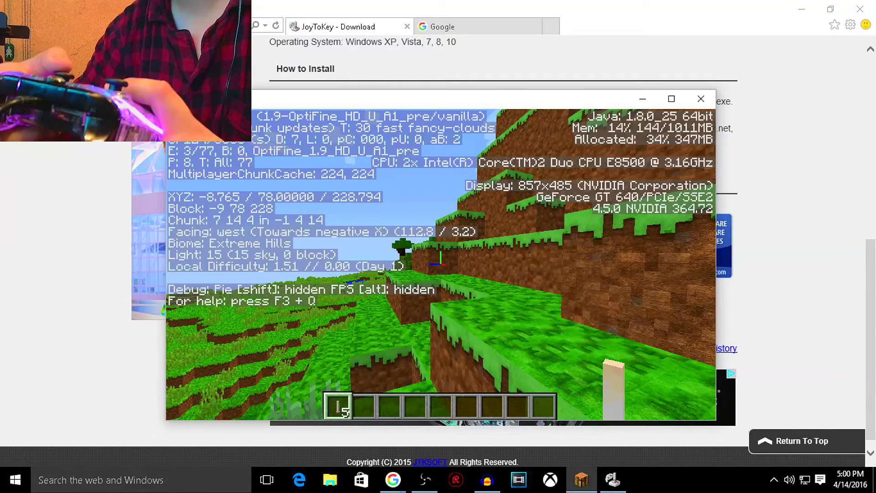
pyautogui.press('F3')
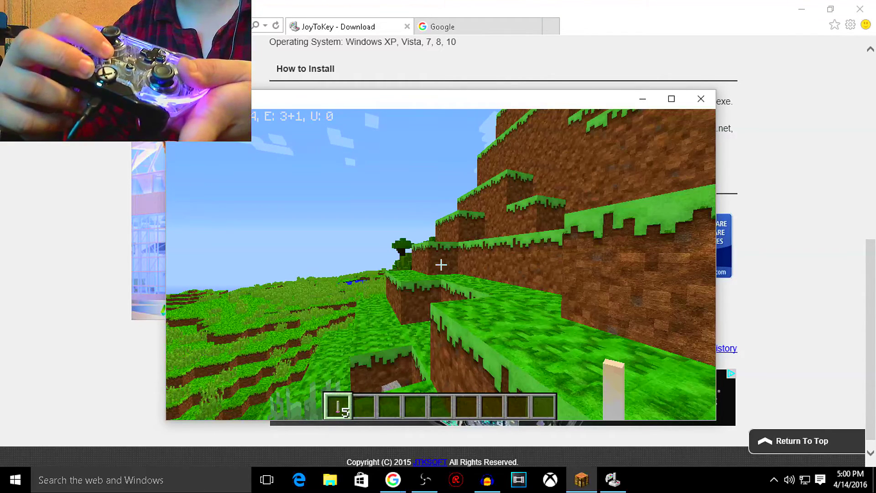
pyautogui.press('Escape')
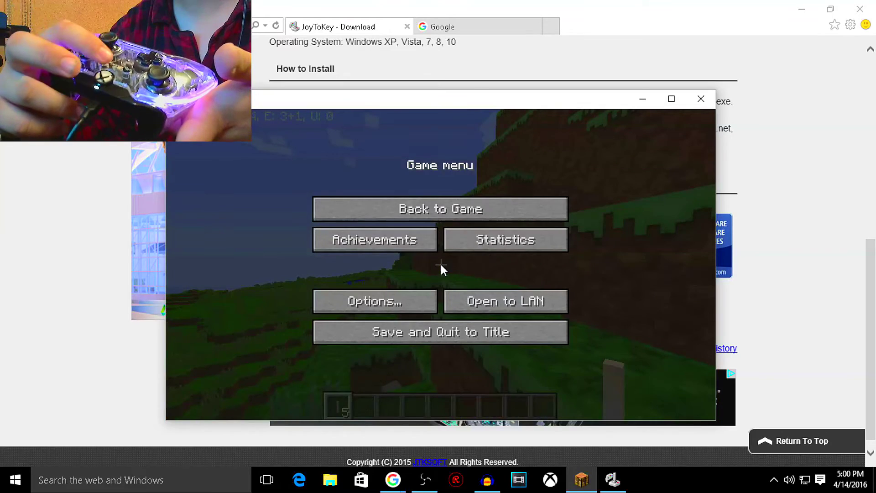
pyautogui.press('Escape')
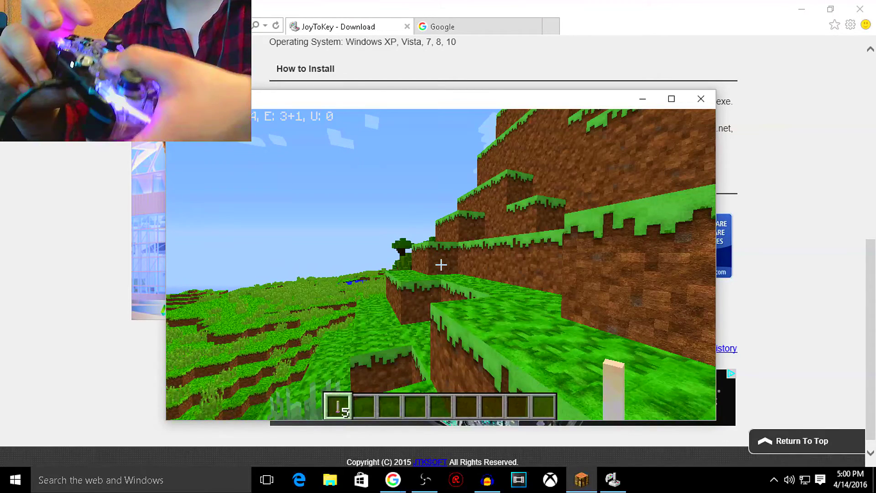